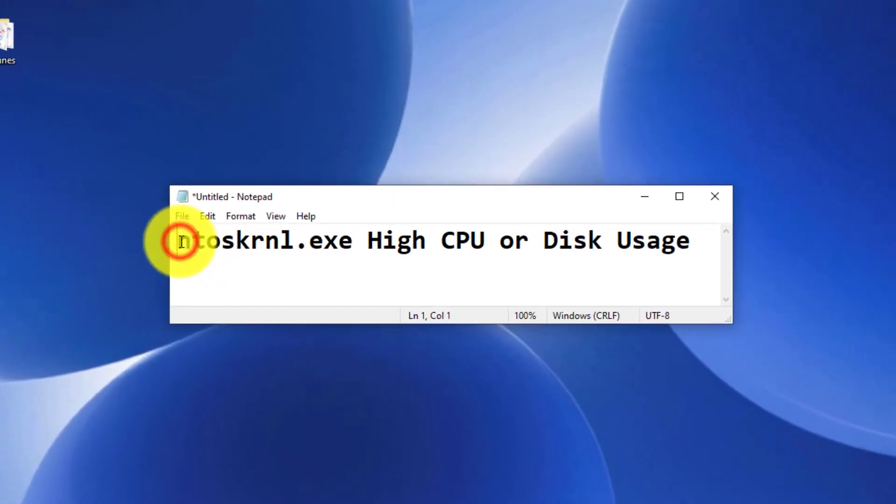
# Step: Highlight the start of the 'ntoskrnl.exe High CPU or Disk Usage' title in Notepad
pyautogui.moveTo(180, 241); pyautogui.dragTo(710, 250)
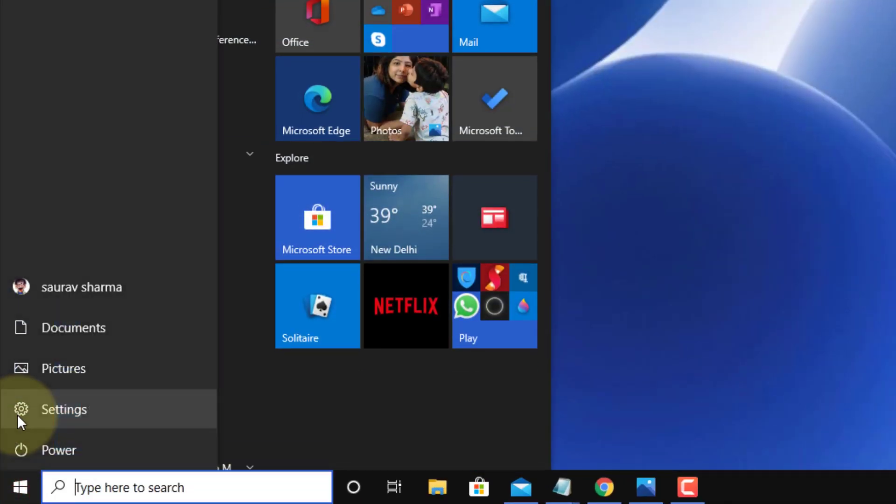
# Step: Under System > Notifications & actions, switch off Get notifications and uncheck the Windows welcome experience
pyautogui.click(17, 414)
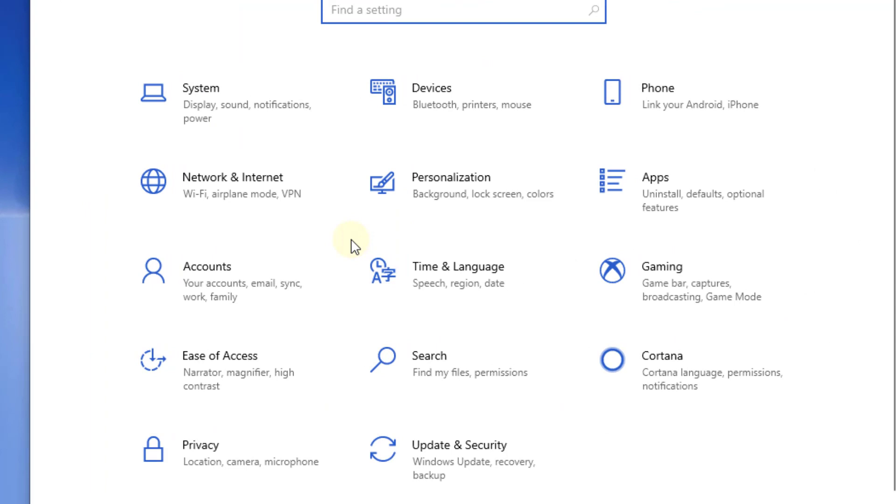
pyautogui.click(237, 108)
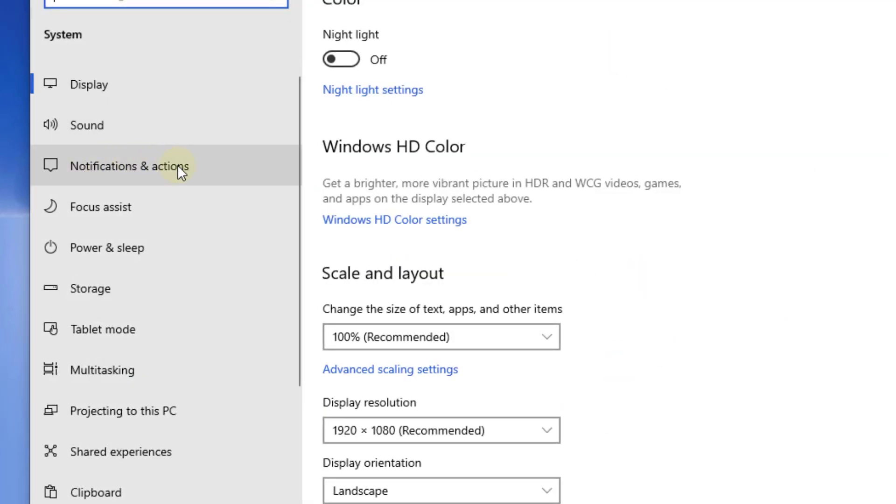
pyautogui.click(178, 167)
pyautogui.scroll(-2, 570, 175)
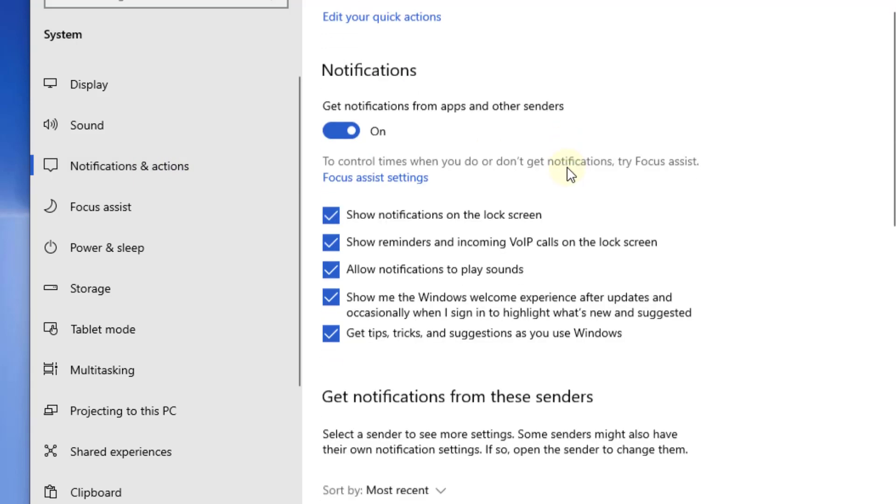
pyautogui.click(339, 107)
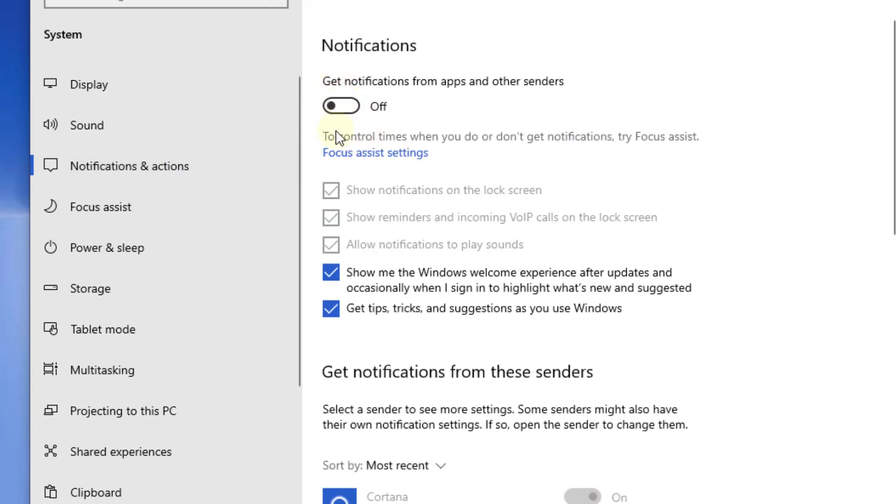
pyautogui.scroll(-4, 420, 300)
pyautogui.click(332, 89)
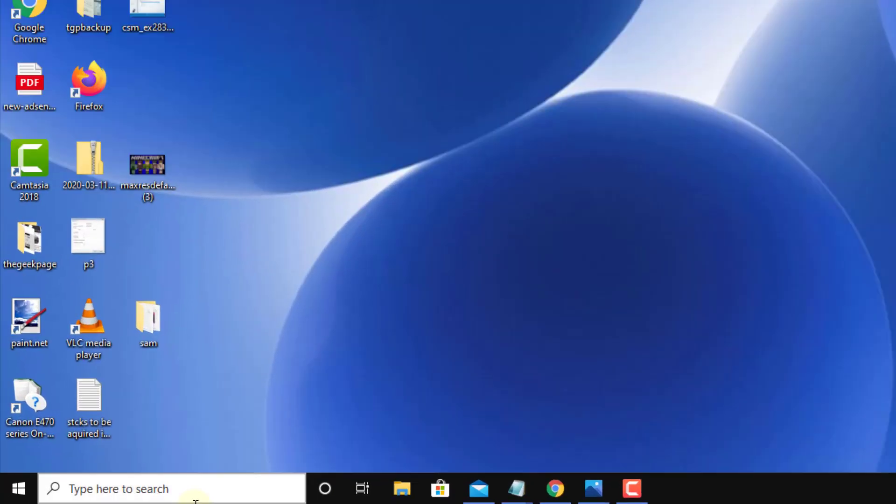
# Step: Search for 'regedit' and launch Registry Editor
pyautogui.click(114, 495)
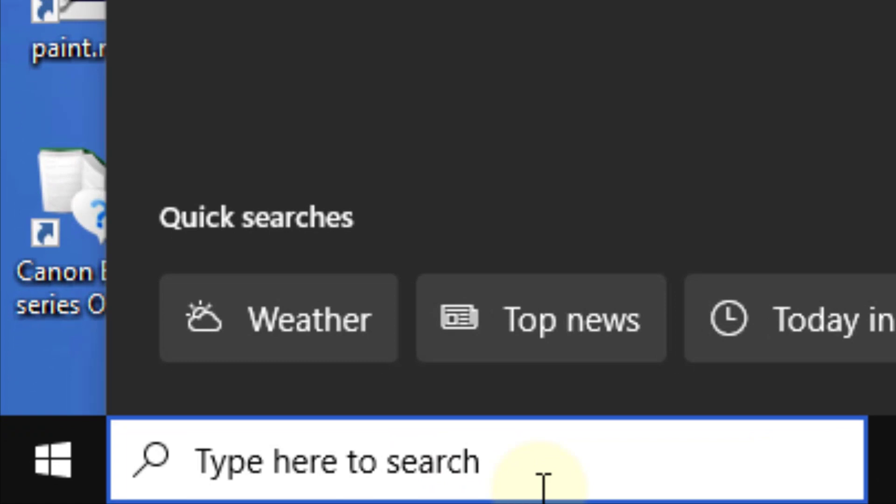
pyautogui.write('regedit')
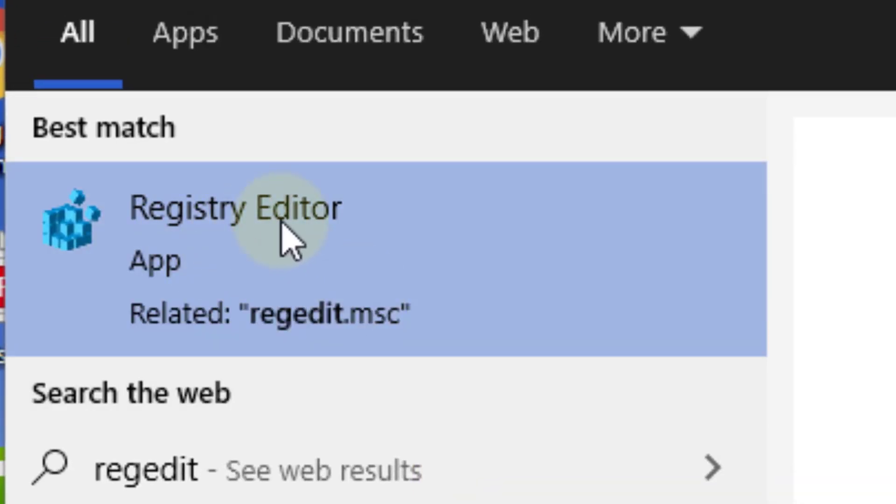
pyautogui.click(281, 247)
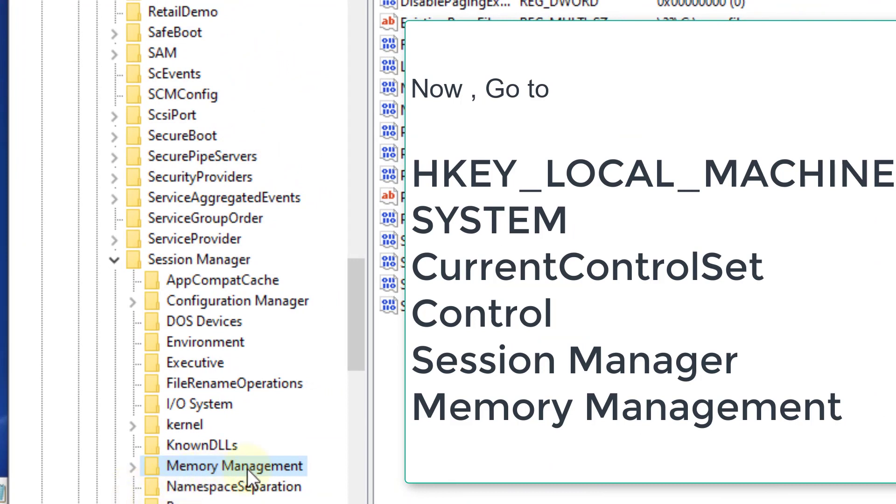
# Step: Change ClearPageFileAtShutdown's value data under Memory Management from 0 to 1
pyautogui.scroll(-2, 227, 466)
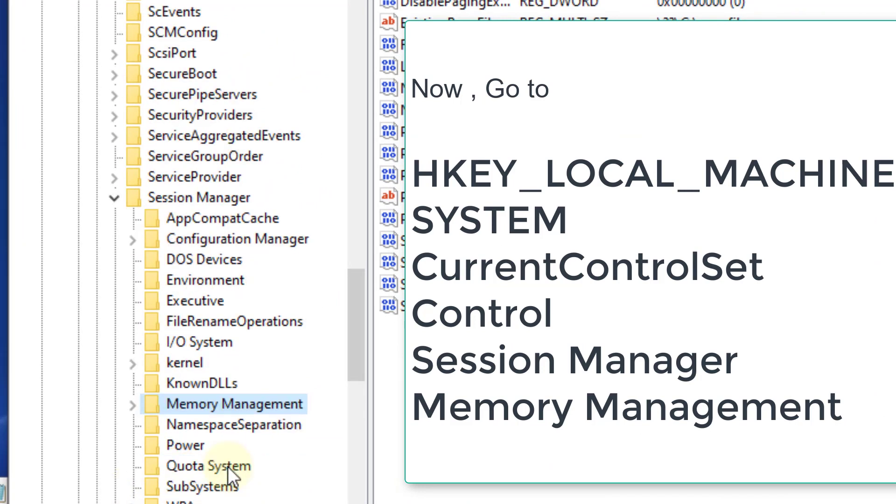
pyautogui.click(189, 135)
pyautogui.click(219, 347)
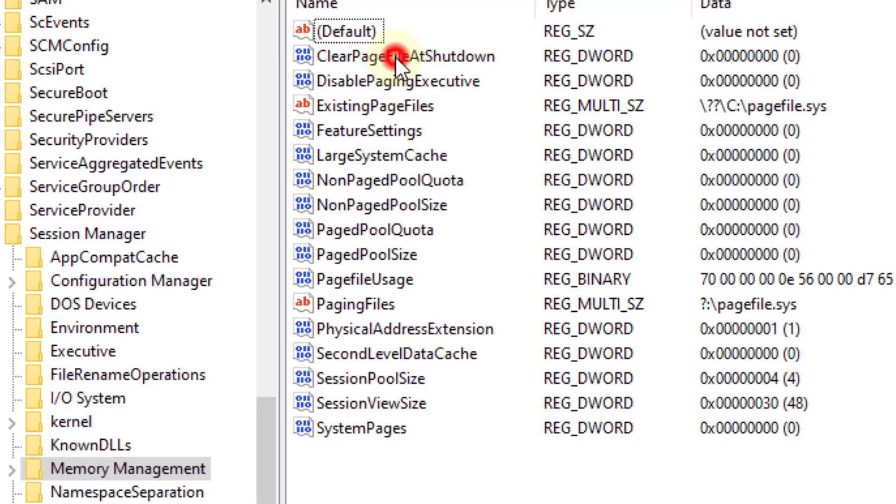
pyautogui.click(395, 56)
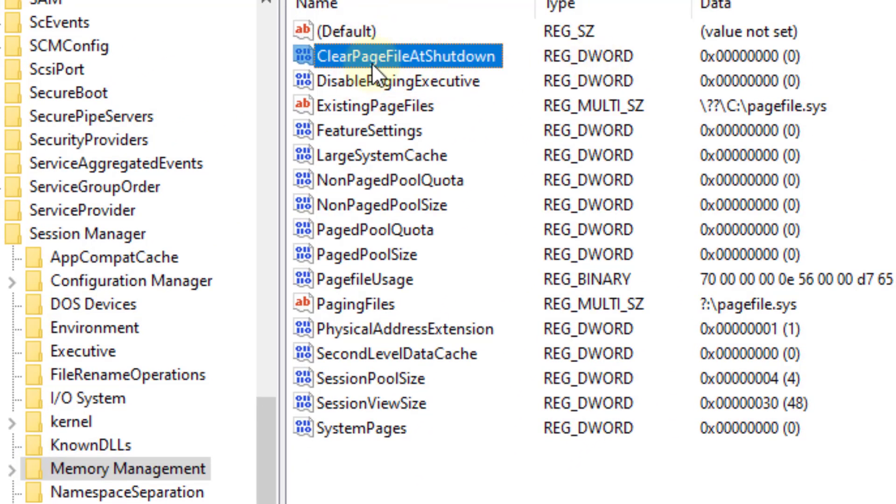
pyautogui.rightClick(471, 60)
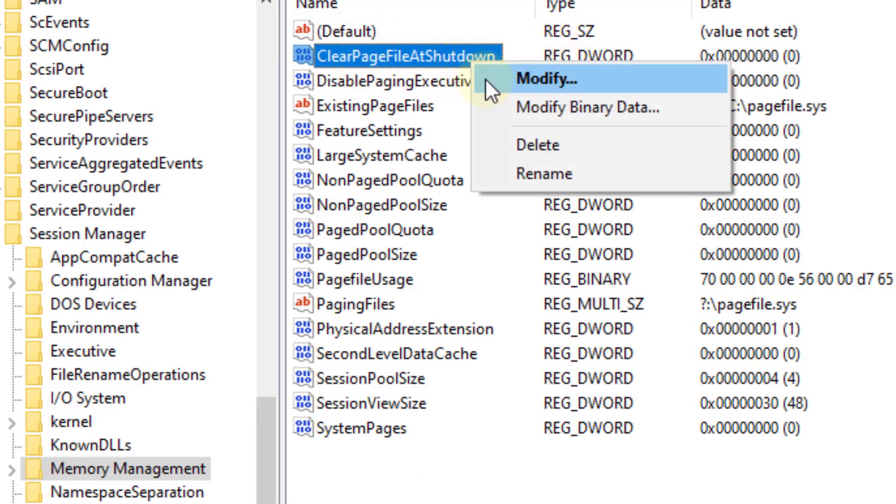
pyautogui.click(514, 77)
pyautogui.click(57, 160)
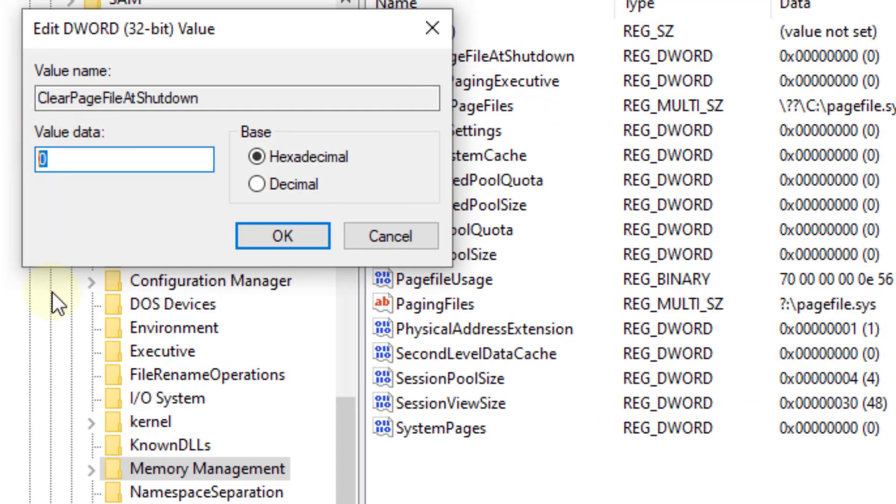
pyautogui.press('BackSpace')
pyautogui.write('1')
pyautogui.click(263, 241)
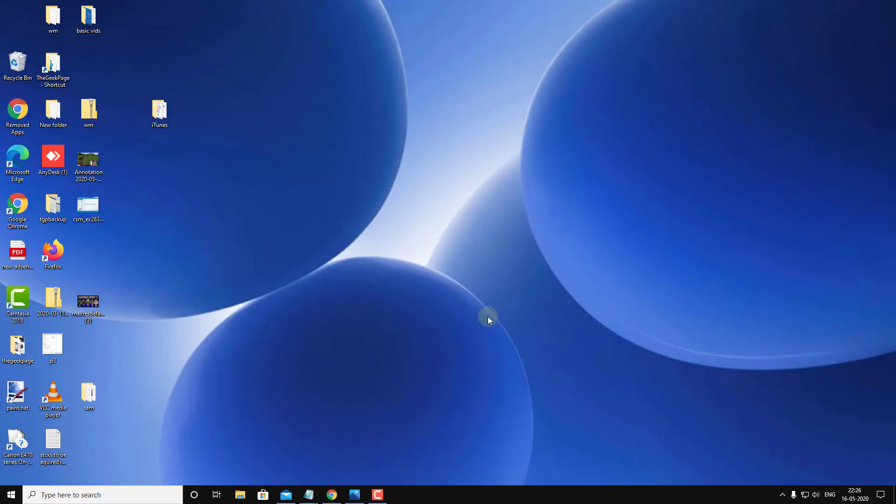
pyautogui.click(354, 493)
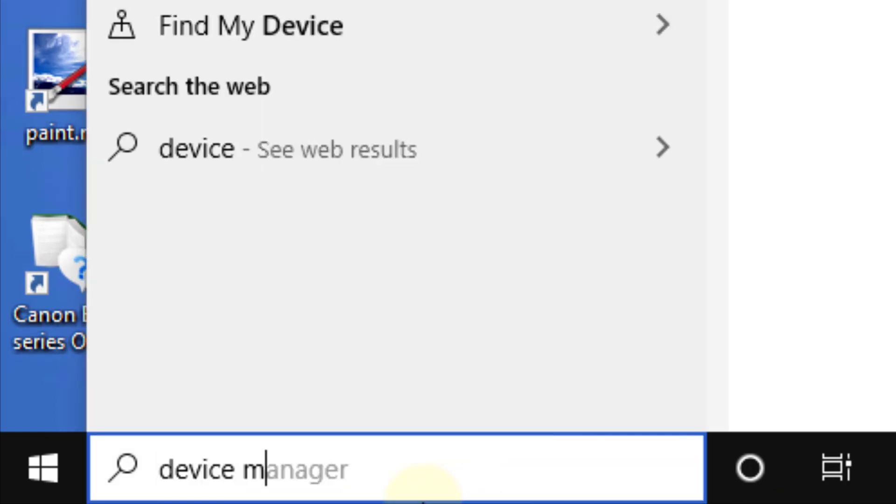
# Step: Open Device Manager, expand Bluetooth, and check the RFCOMM and Bluetooth Enumerator devices' menus
pyautogui.write('ger')
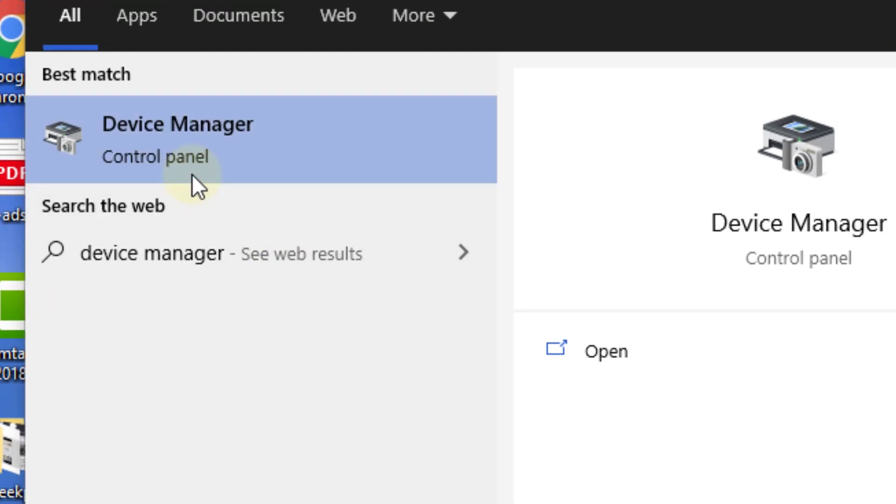
pyautogui.click(250, 159)
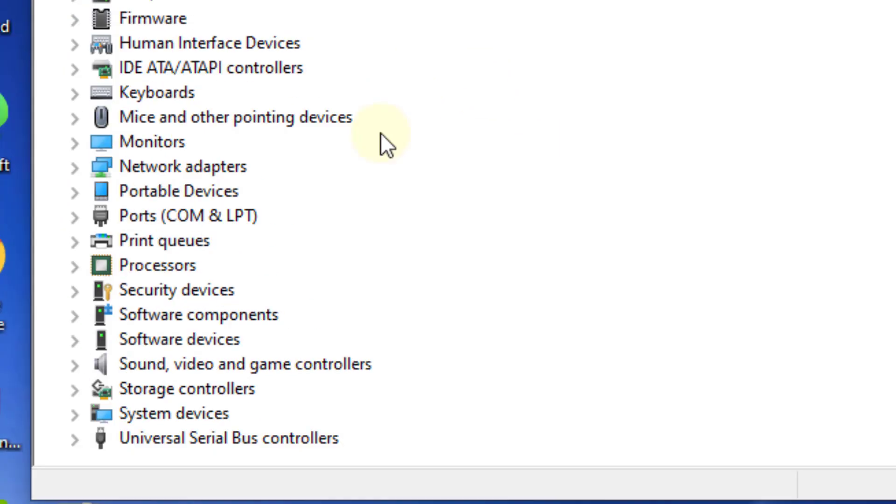
pyautogui.click(26, 189)
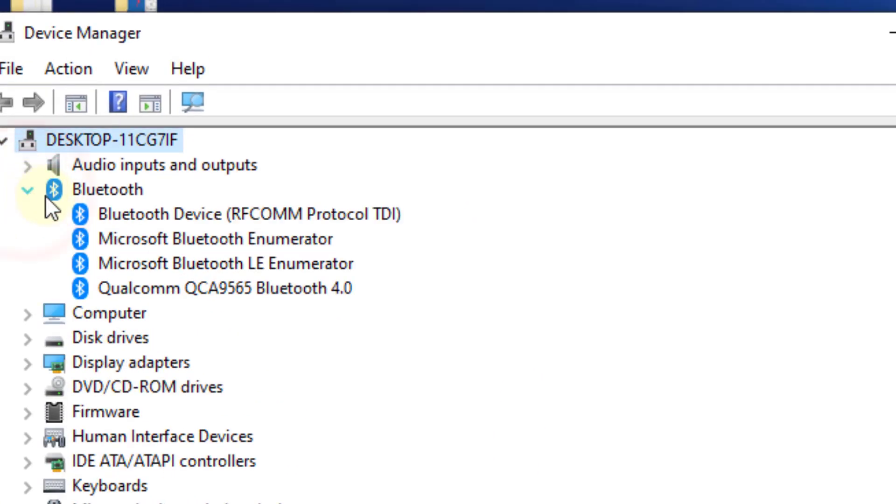
pyautogui.rightClick(99, 207)
pyautogui.click(79, 238)
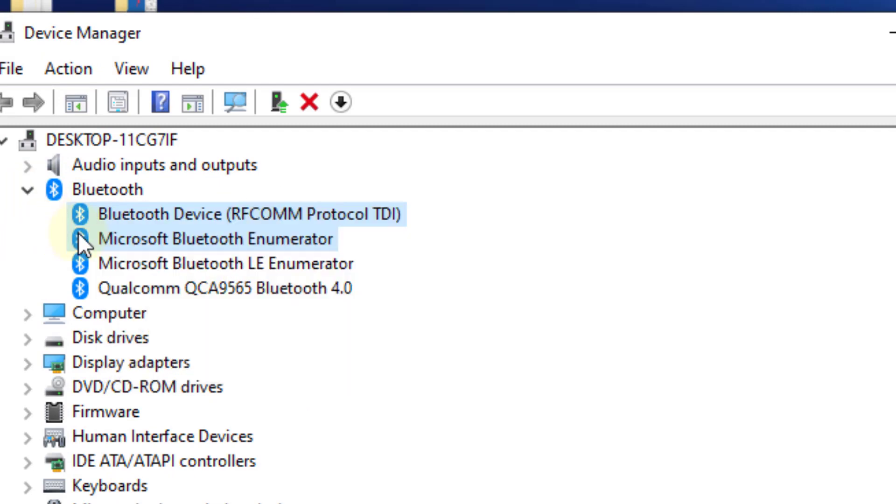
pyautogui.rightClick(77, 232)
pyautogui.click(546, 261)
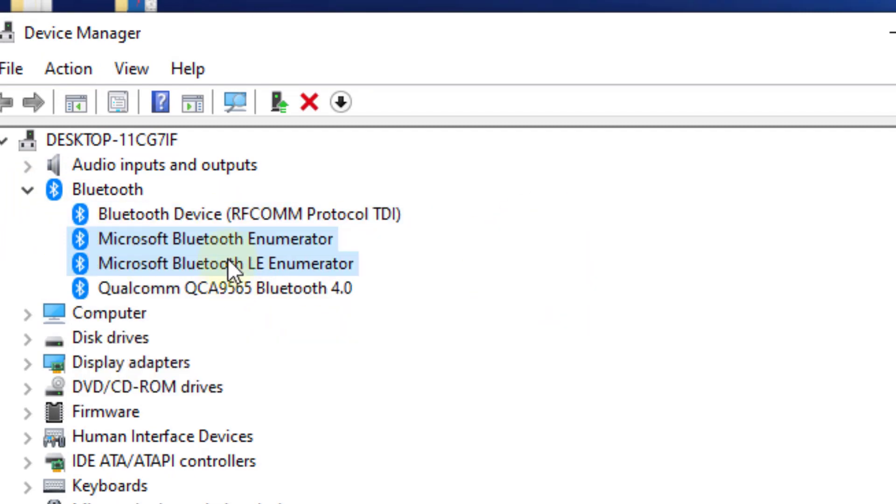
# Step: Update the Microsoft Bluetooth LE Enumerator driver by searching automatically online
pyautogui.rightClick(227, 260)
pyautogui.click(272, 272)
pyautogui.click(398, 365)
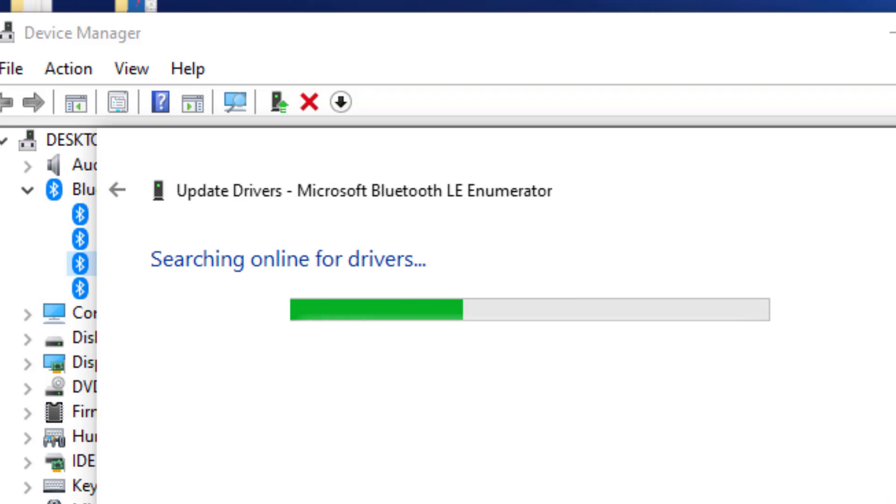
pyautogui.moveTo(672, 180); pyautogui.dragTo(895, 184)
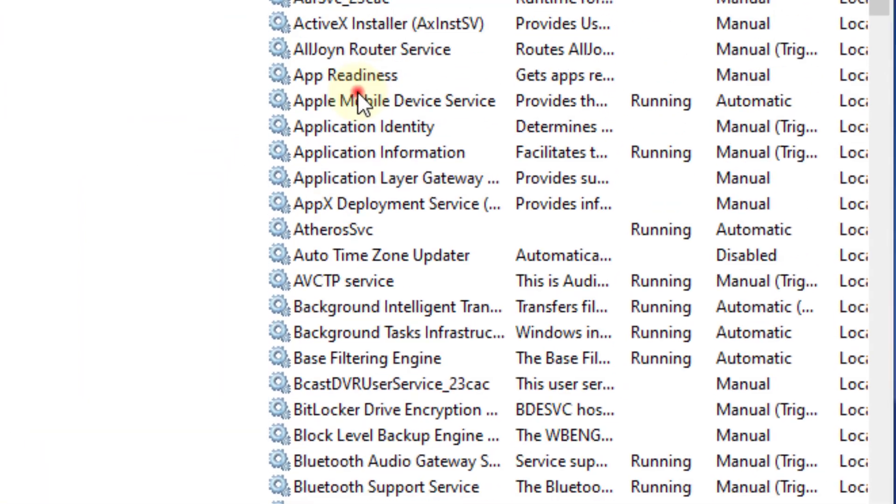
# Step: Set SysMain's startup type to Disabled, stop the service, and apply the change
pyautogui.click(339, 285)
pyautogui.write('sysmain')
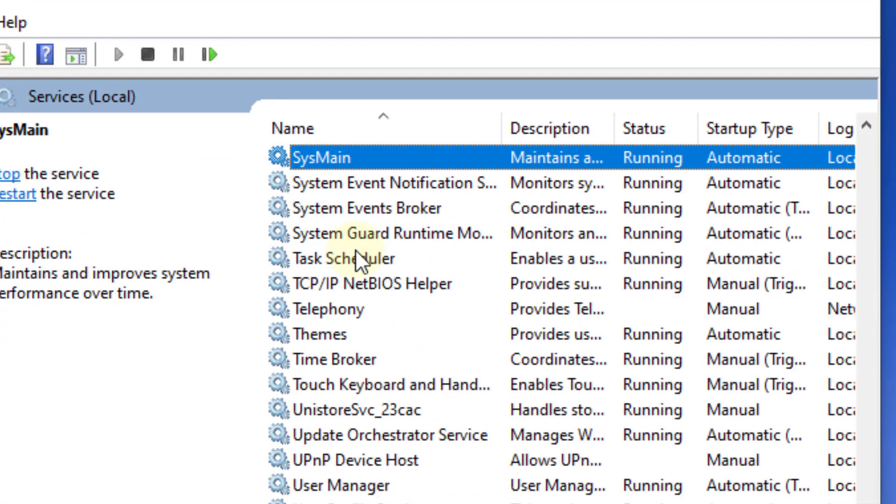
pyautogui.doubleClick(356, 159)
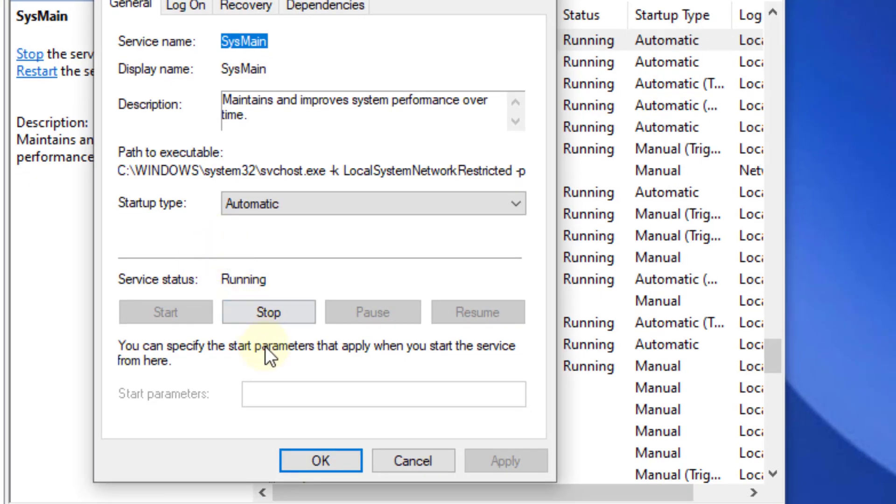
pyautogui.click(247, 201)
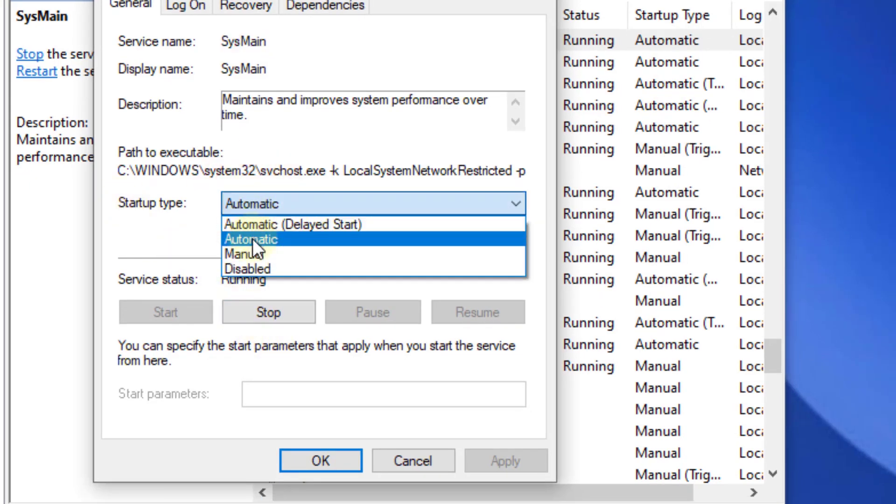
pyautogui.click(255, 265)
pyautogui.click(260, 313)
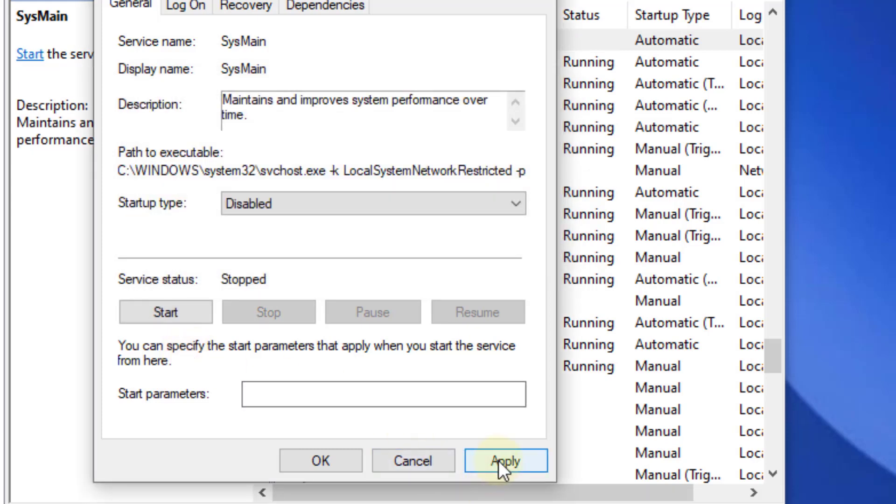
pyautogui.click(518, 466)
pyautogui.click(315, 461)
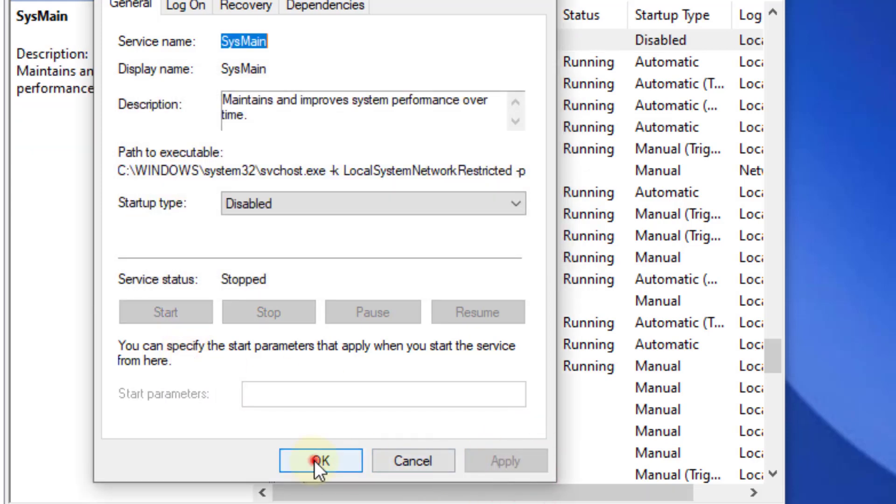
# Step: Find Windows Search by typing 'windows s' and stop it from its Properties dialog
pyautogui.click(328, 275)
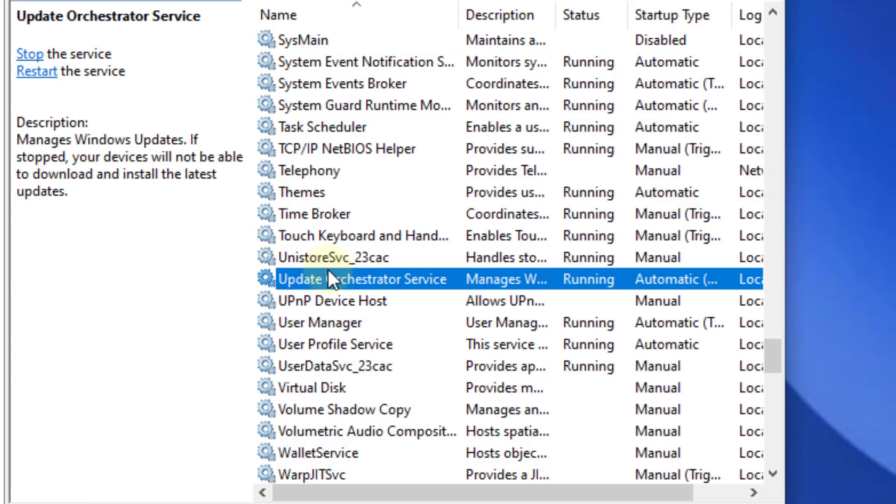
pyautogui.write('win')
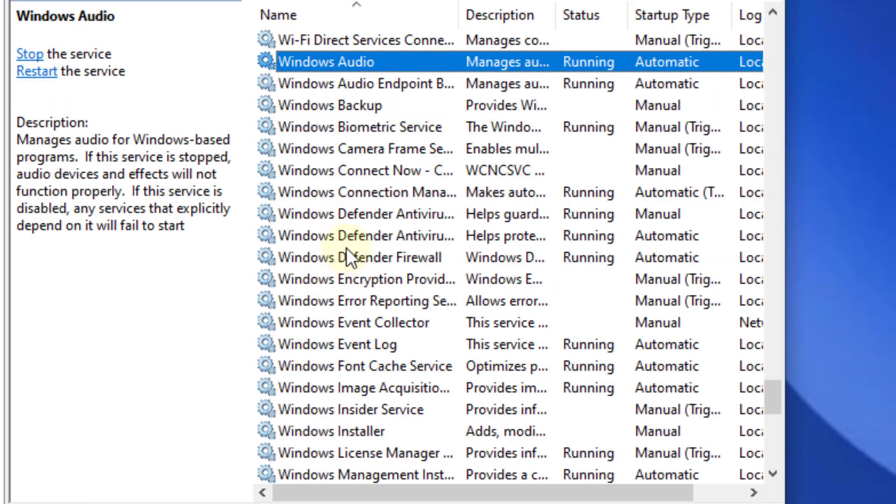
pyautogui.scroll(-2, 370, 294)
pyautogui.click(373, 288)
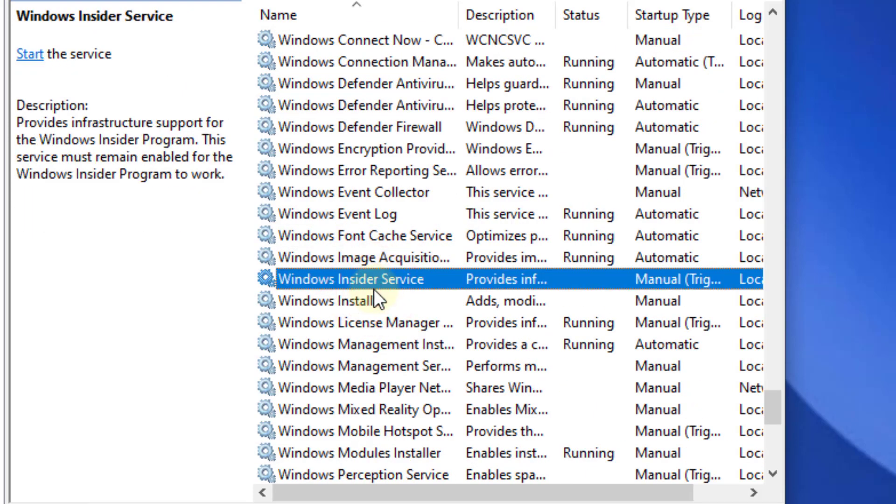
pyautogui.click(374, 301)
pyautogui.write('windows s')
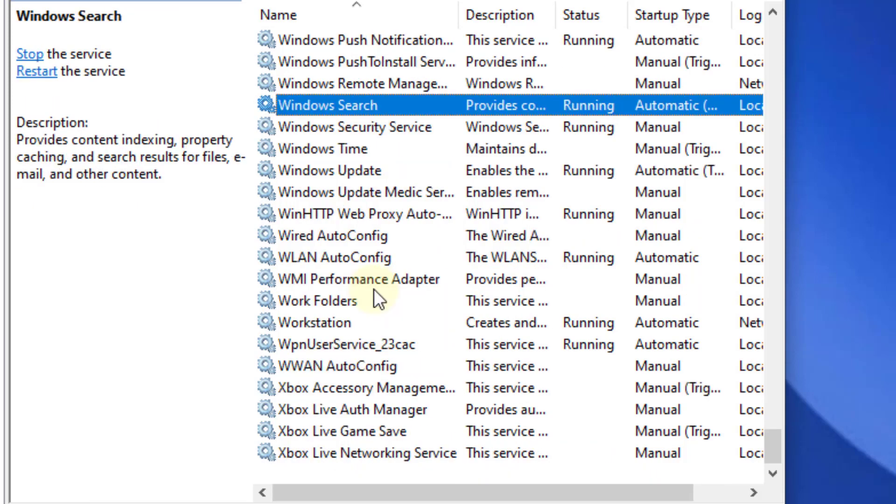
pyautogui.doubleClick(376, 107)
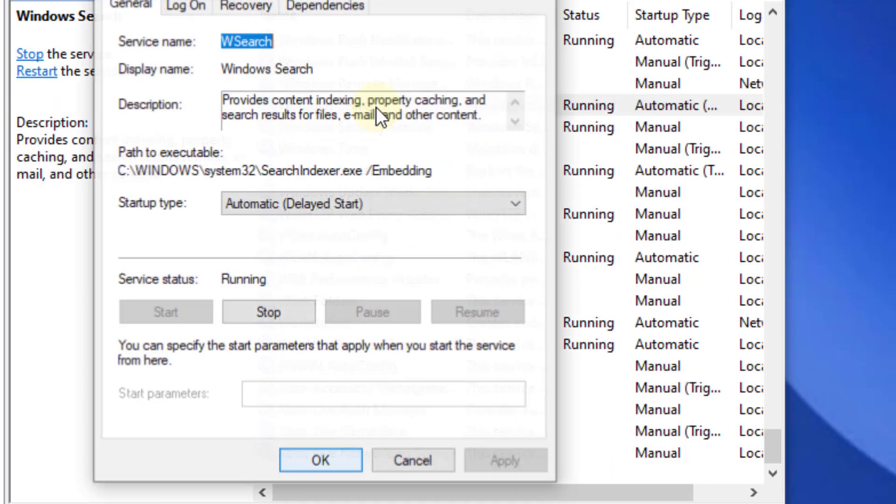
pyautogui.click(263, 315)
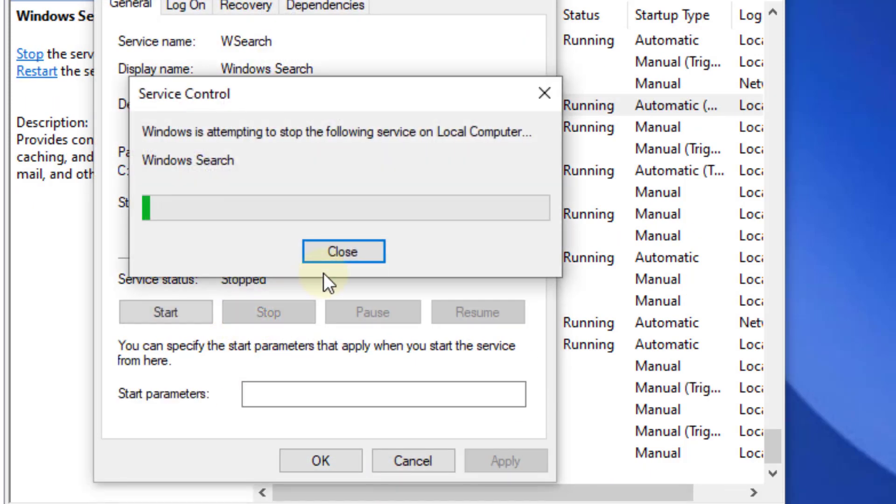